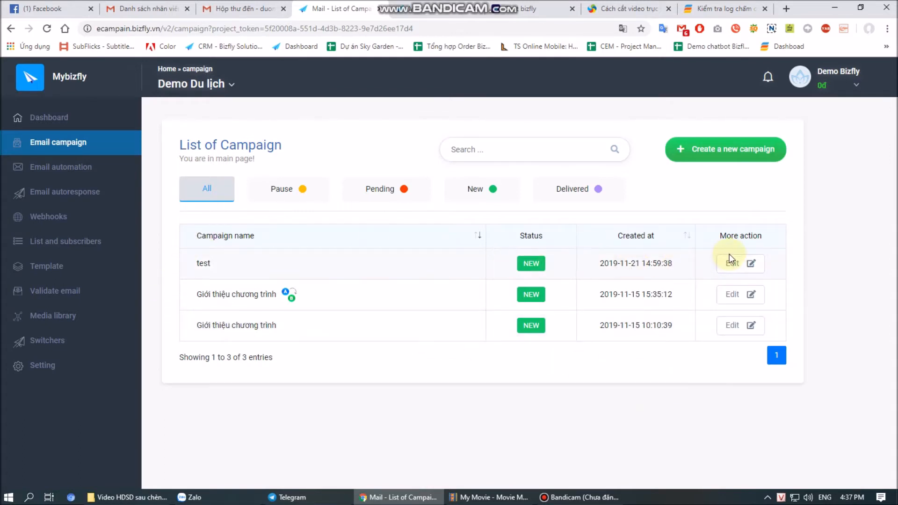
- Create a new email campaign and name it "demo 1"
left_click(722, 157)
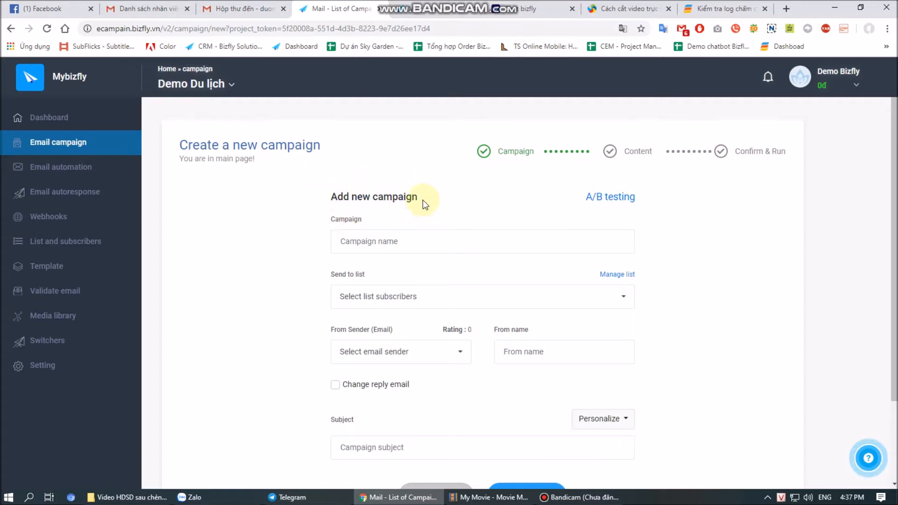
left_click(379, 242)
left_click(381, 243)
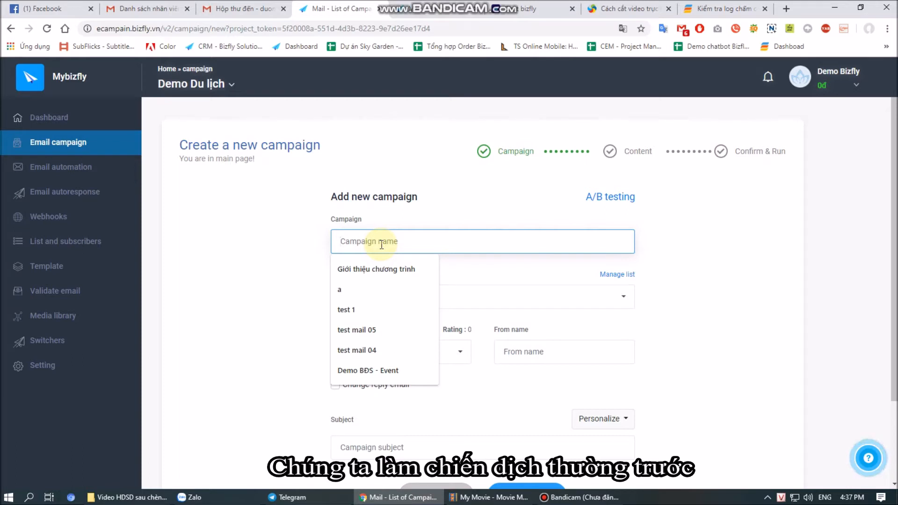
type("demo d")
key("BackSpace")
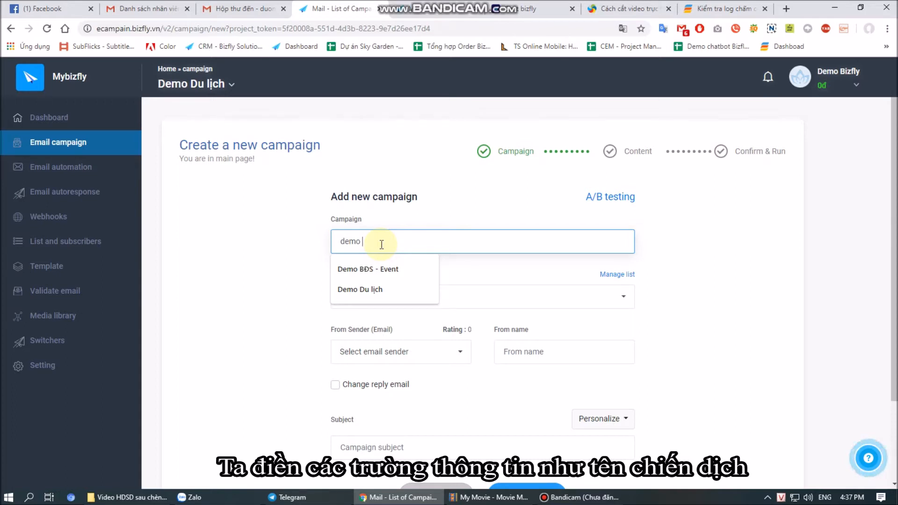
type("1")
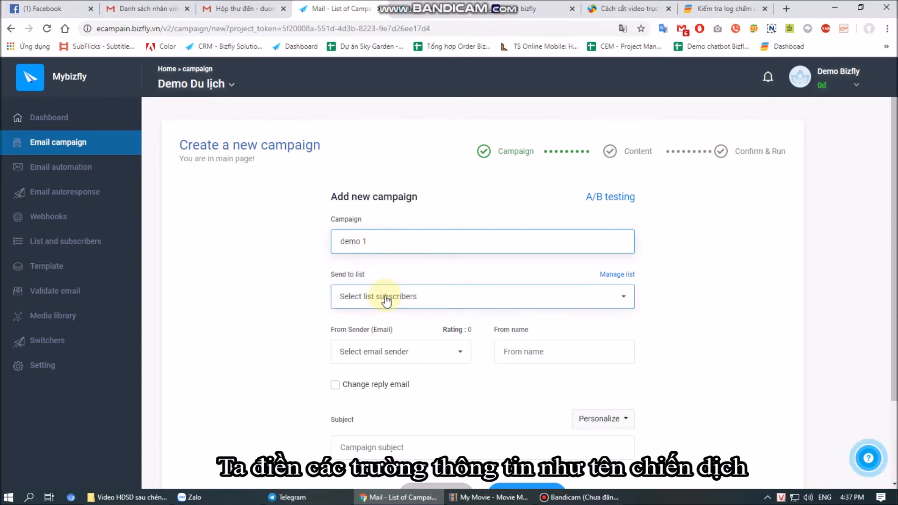
- Set the campaign's recipient list to "danh sách 4 người" and choose the sender email on the vccorp.vn domain
left_click(440, 297)
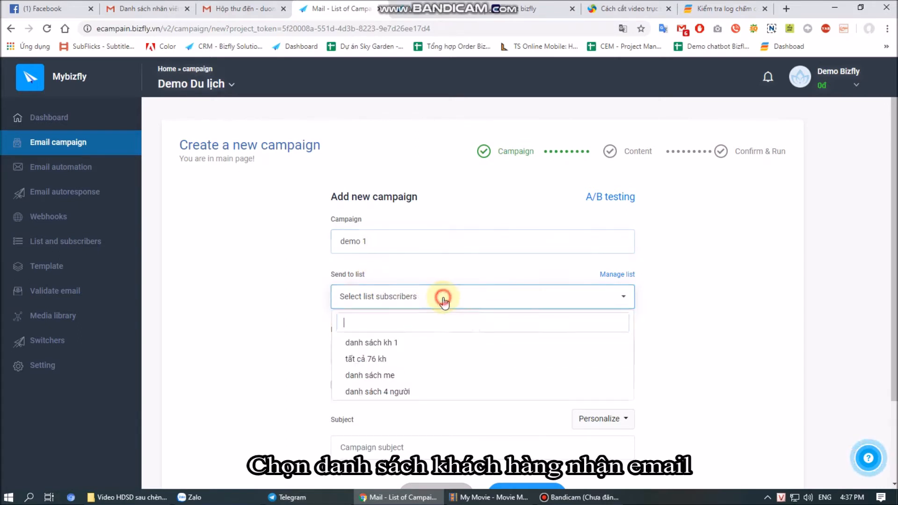
left_click(389, 393)
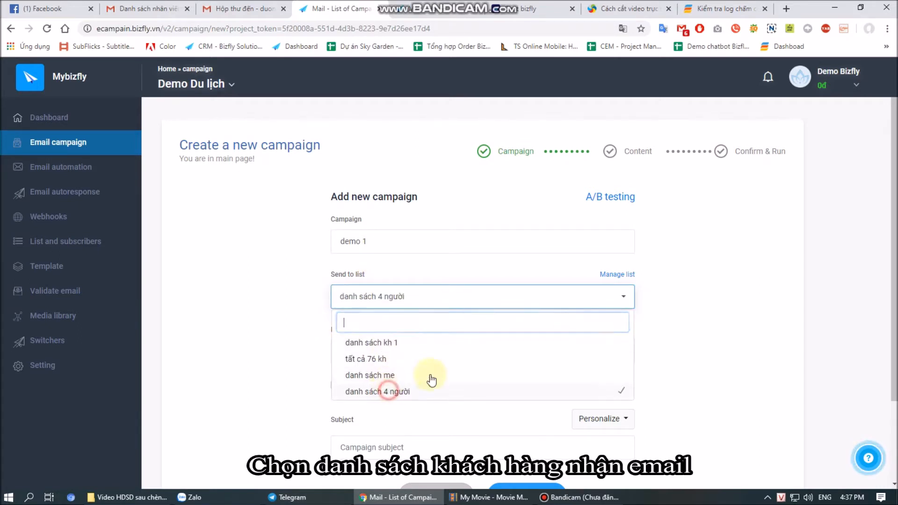
left_click(772, 349)
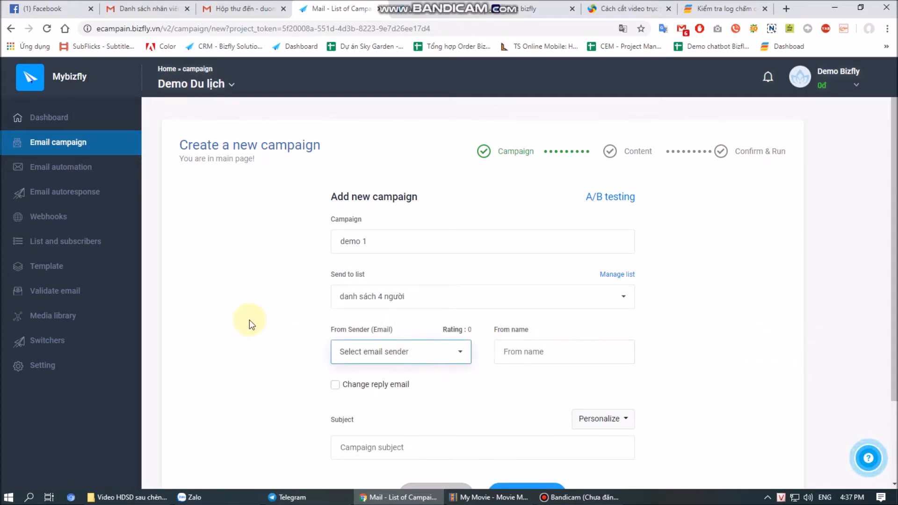
scroll(313, 315, "down", 2)
scroll(326, 314, "up", 1)
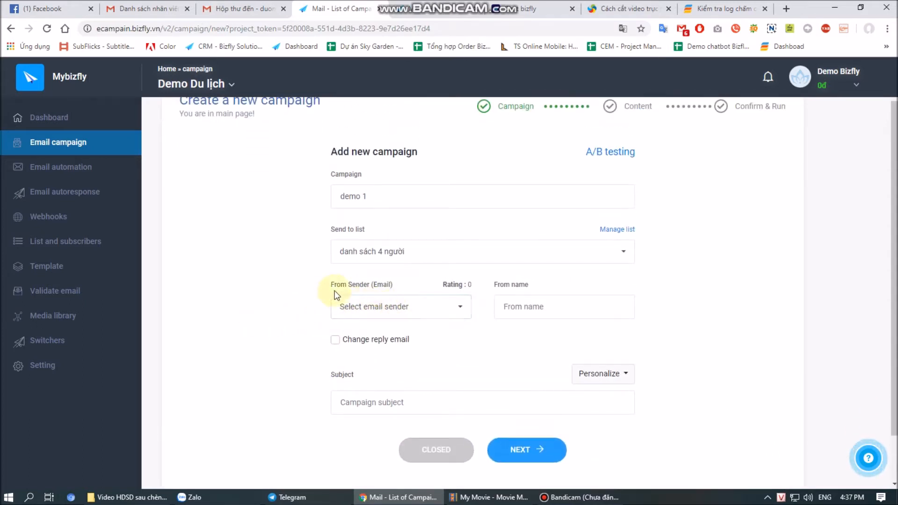
left_click(423, 311)
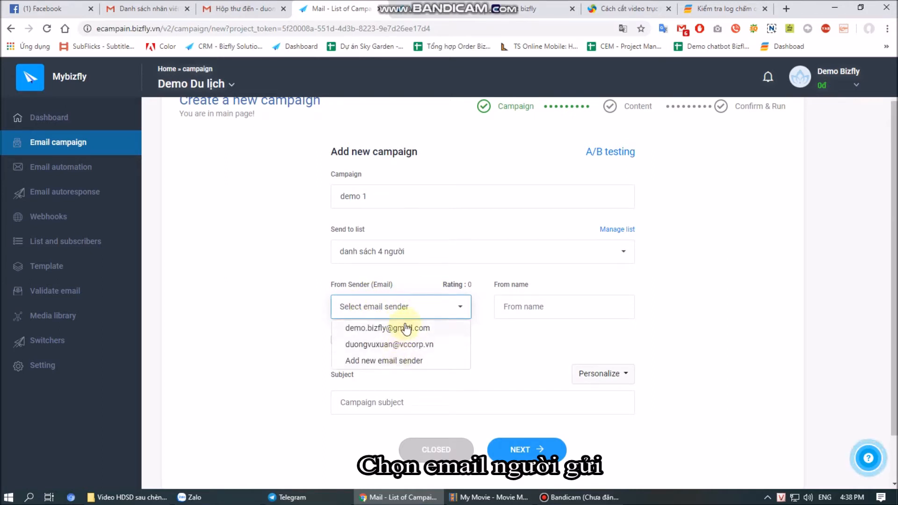
left_click(403, 345)
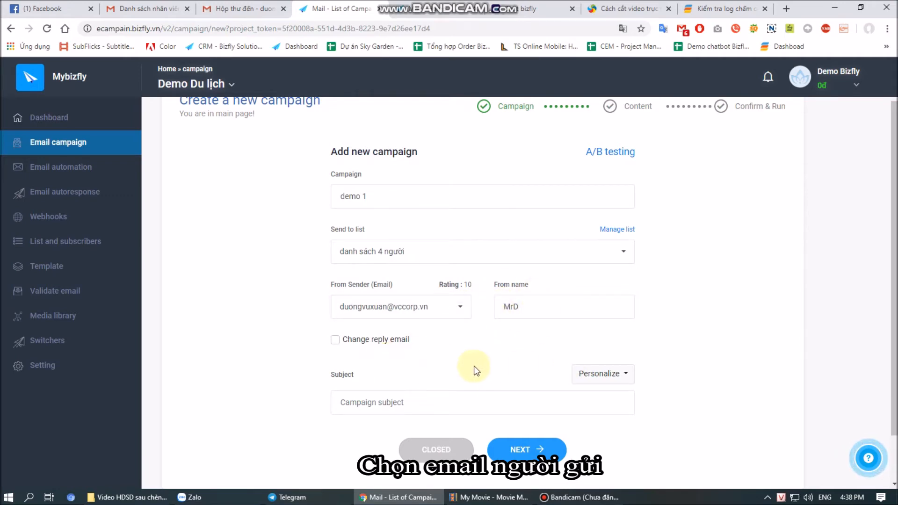
- Enter "Chương trình mùa hè" as the campaign subject and continue to the content stage
scroll(468, 364, "down", 1)
left_click(408, 347)
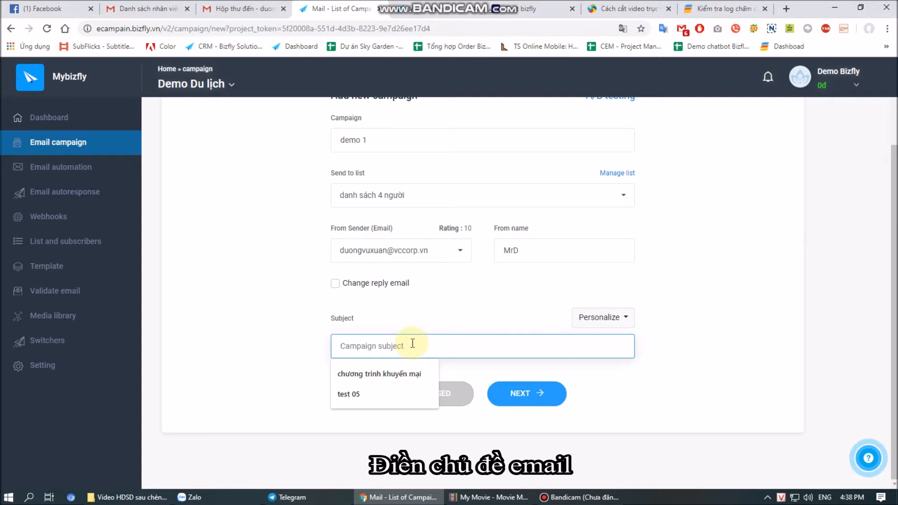
type("Chuo")
key("BackSpace")
key("BackSpace")
key("BackSpace")
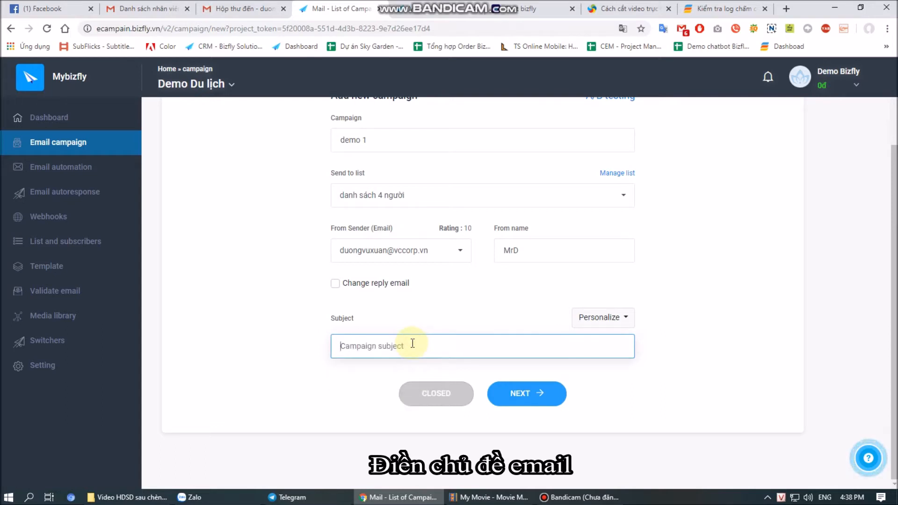
type("dem")
key("BackSpace")
key("BackSpace")
key("BackSpace")
type("Chương trình")
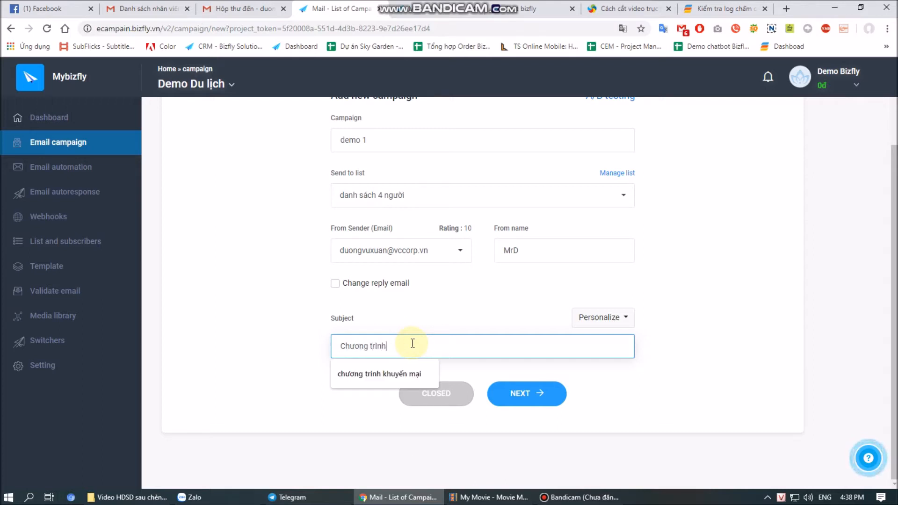
type(" mùa hè")
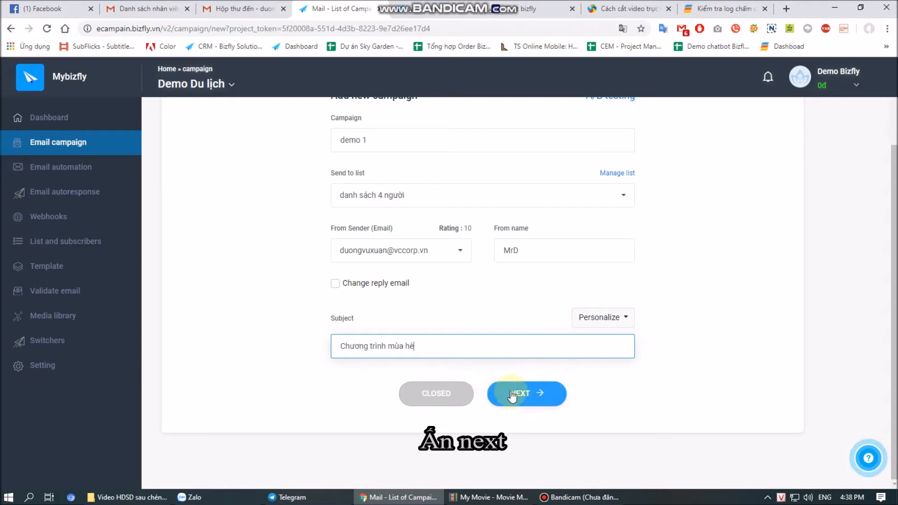
left_click(529, 390)
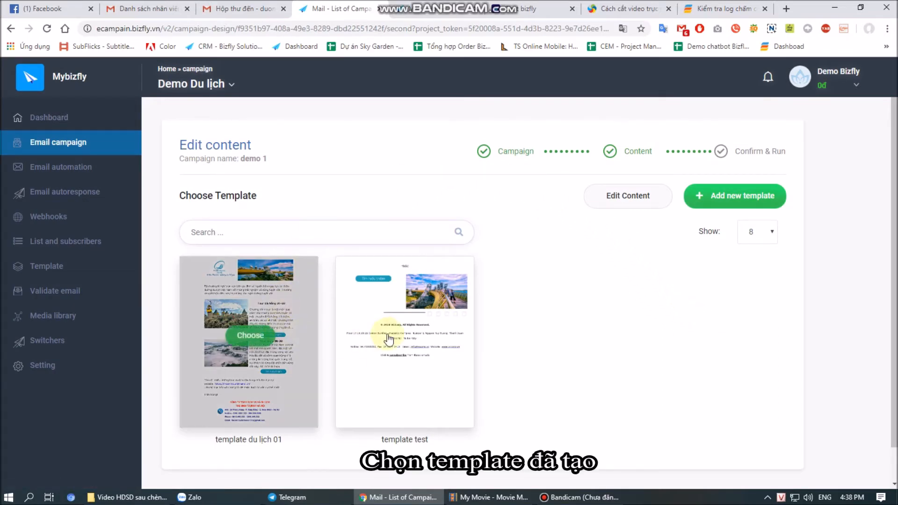
- Choose the template "template du lịch 01" for the campaign, save its content and continue to the confirmation stage
left_click(260, 345)
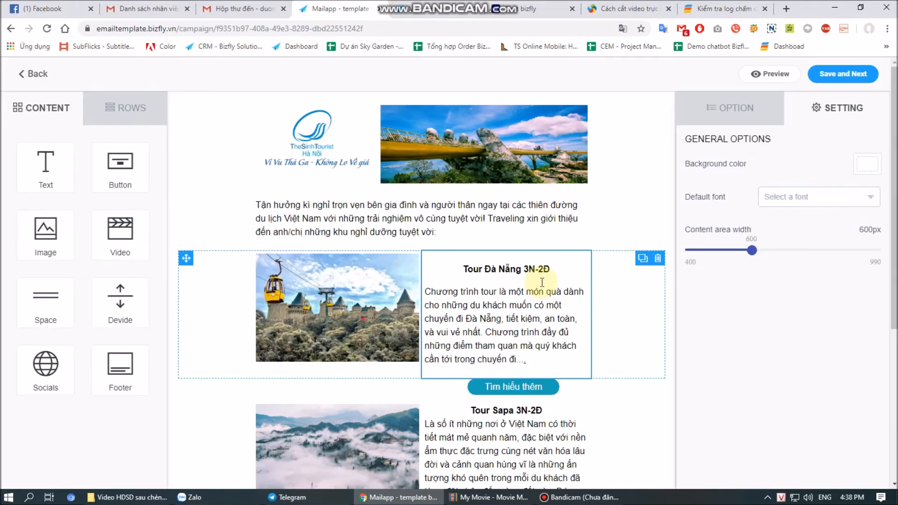
left_click(852, 76)
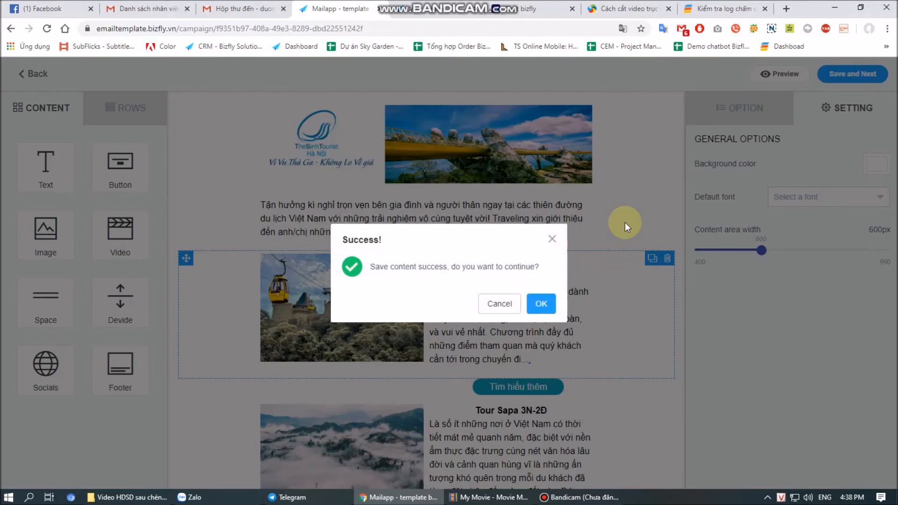
left_click(534, 301)
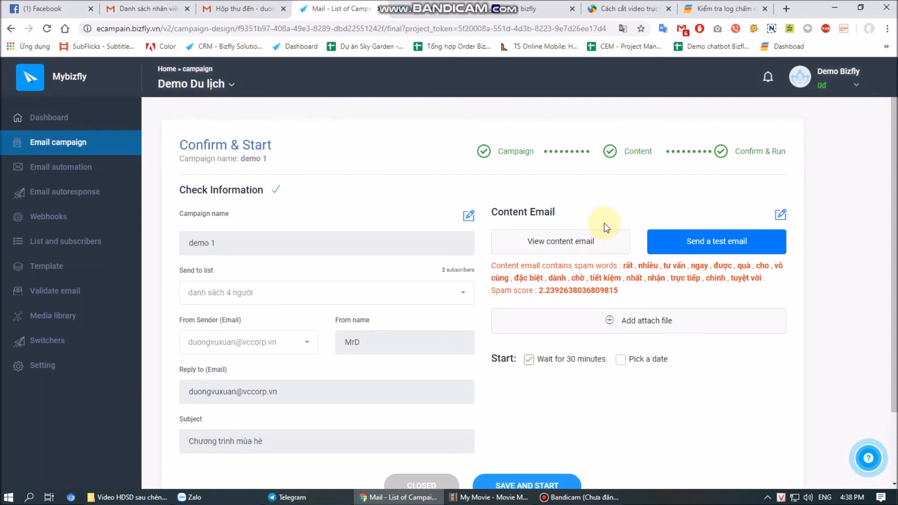
- Review the campaign information and examine the spam words and spam score reported for the email content
scroll(597, 217, "down", 1)
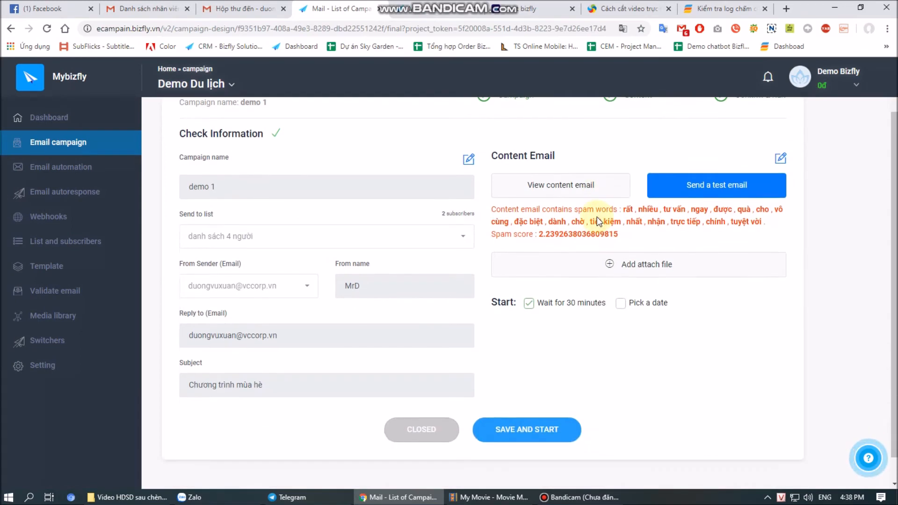
scroll(571, 217, "up", 1)
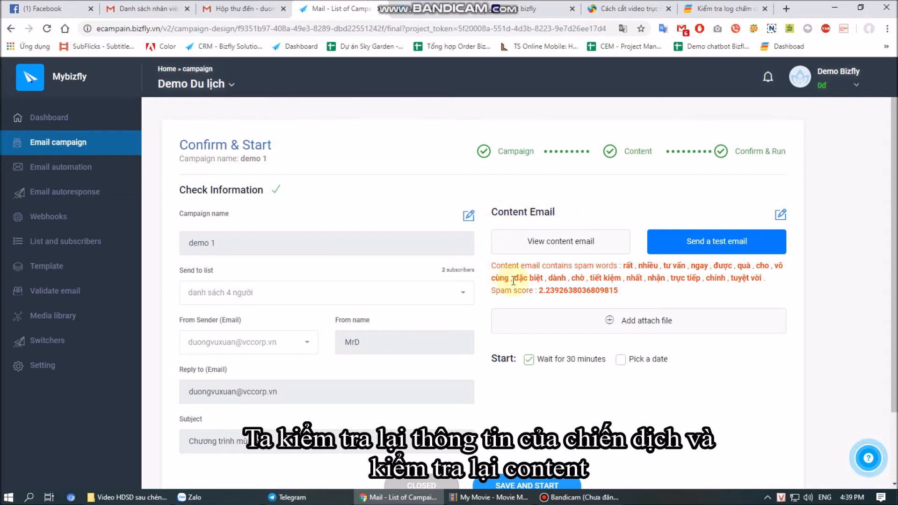
left_click_drag(494, 266, 622, 290)
left_click(642, 292)
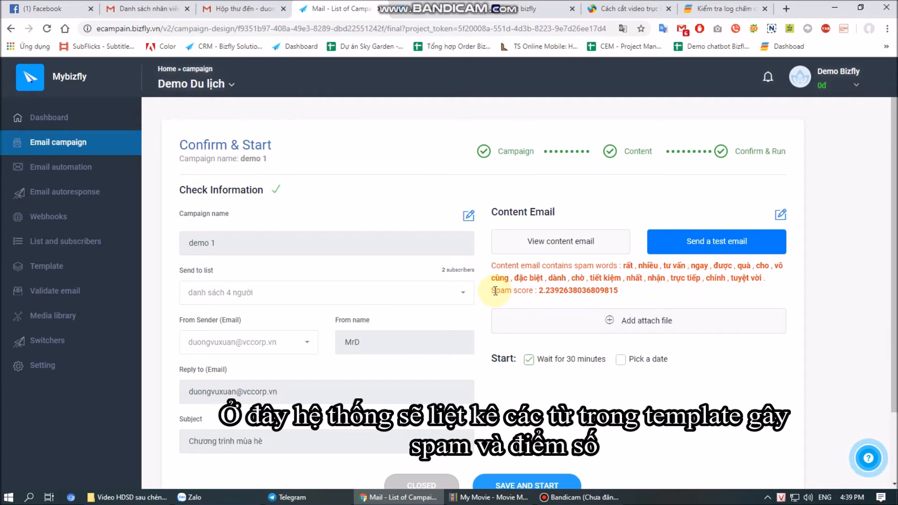
left_click_drag(493, 291, 644, 293)
left_click(545, 301)
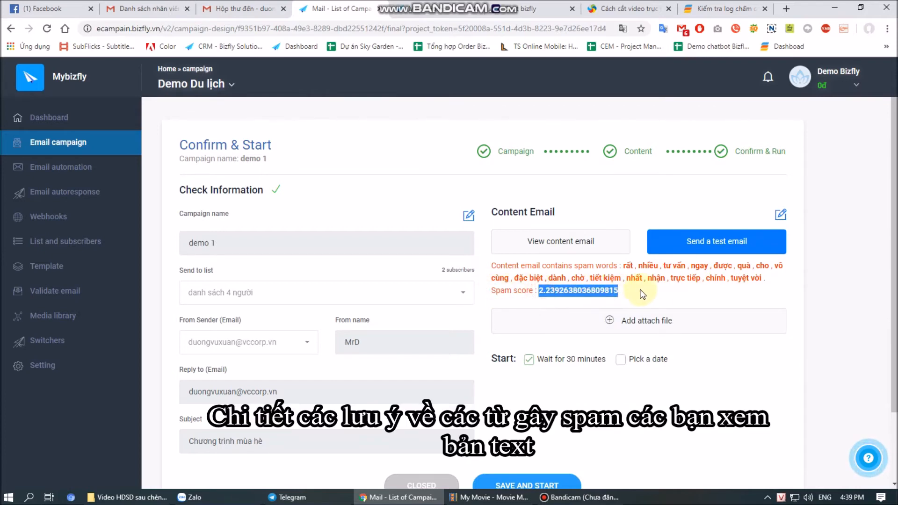
left_click(648, 293)
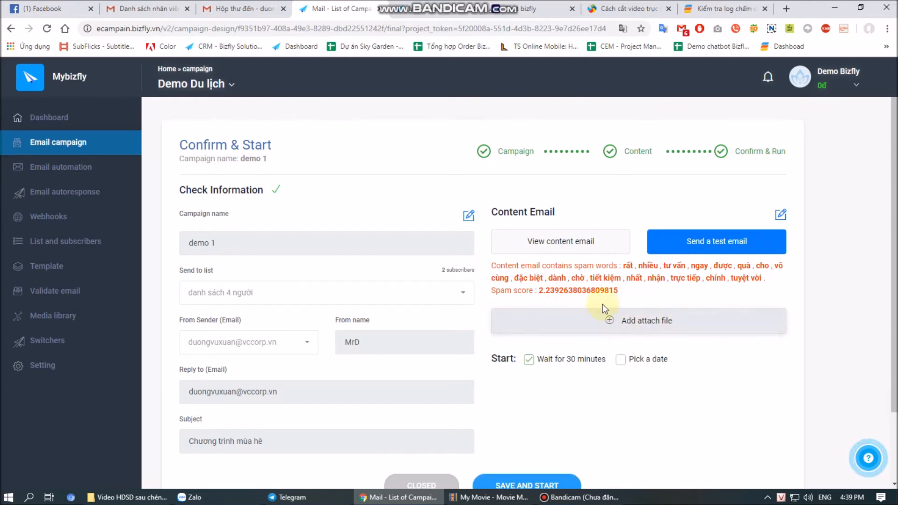
- Send a test email of the campaign to the saved personal Gmail address
left_click(701, 252)
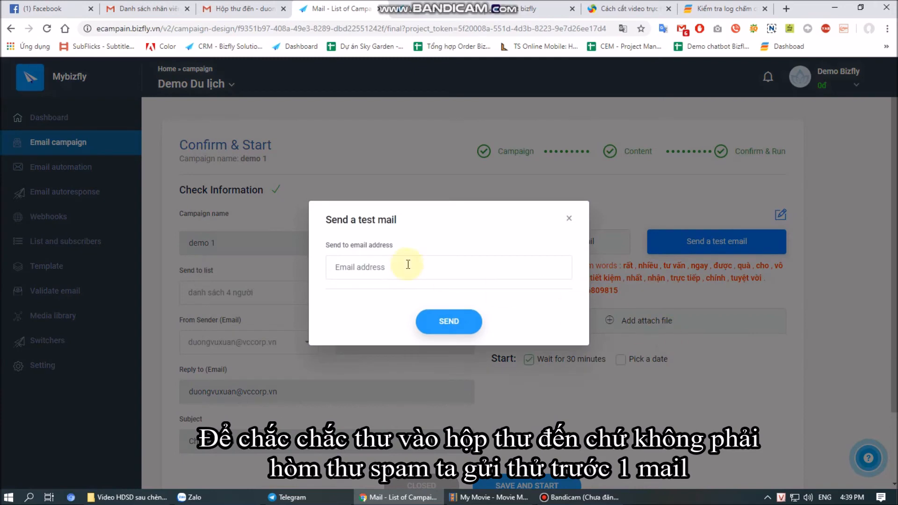
left_click(382, 268)
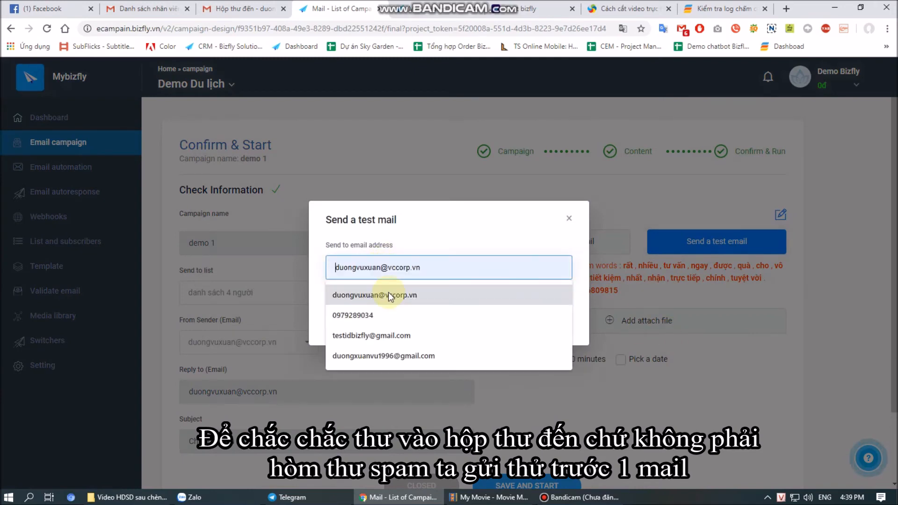
left_click(374, 355)
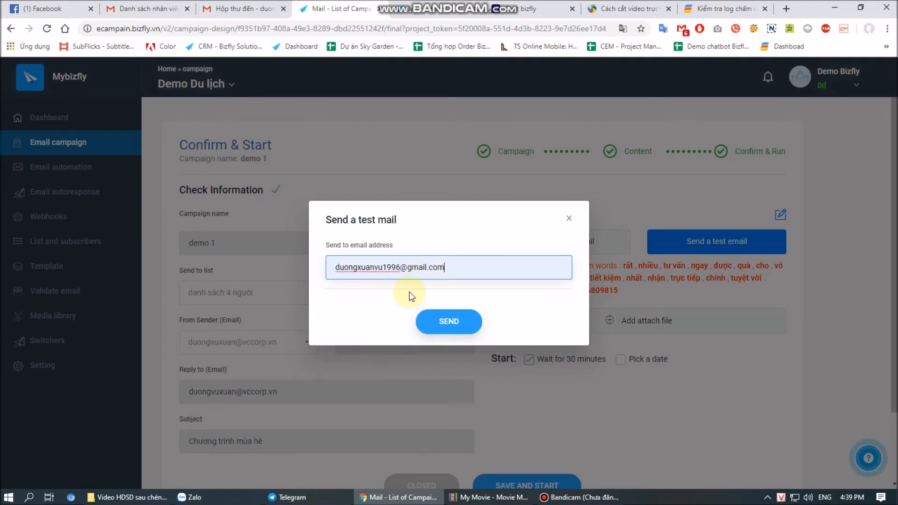
left_click(440, 333)
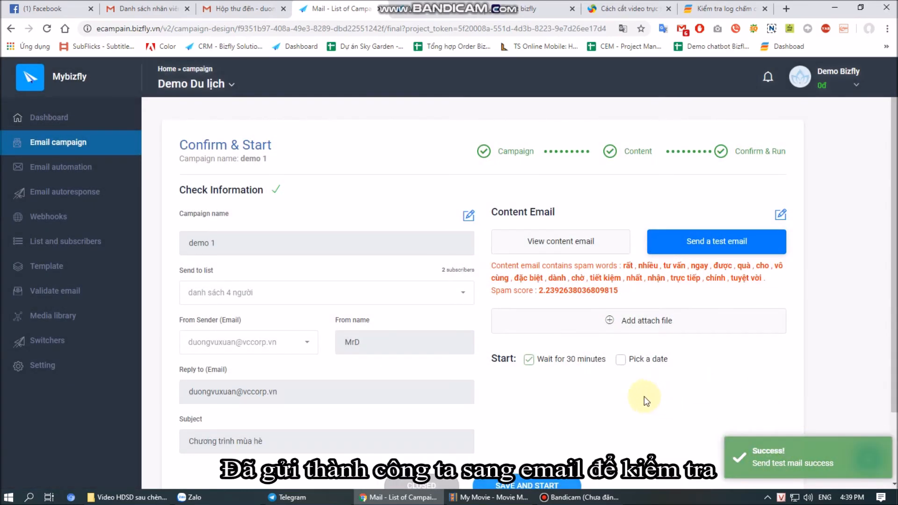
- Switch to the Gmail inbox, refresh it and open the test email "Chương trình mùa hè"
left_click(234, 8)
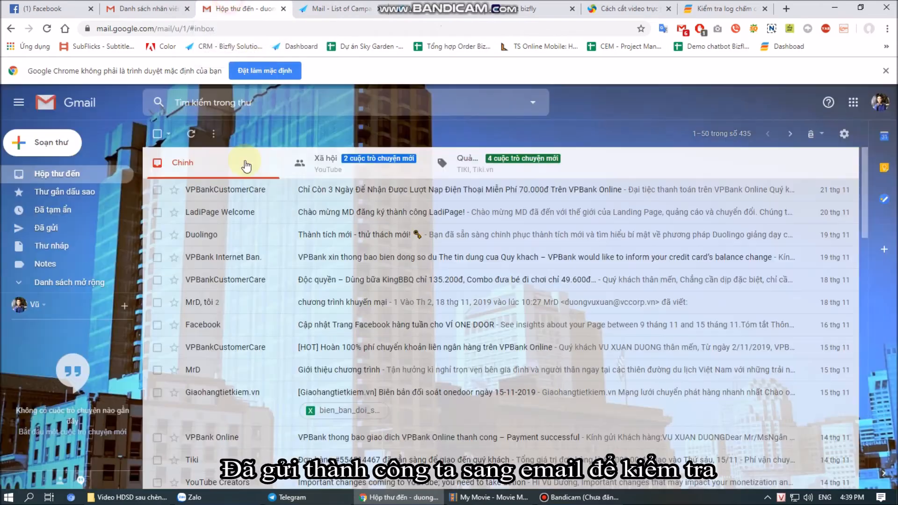
left_click(191, 134)
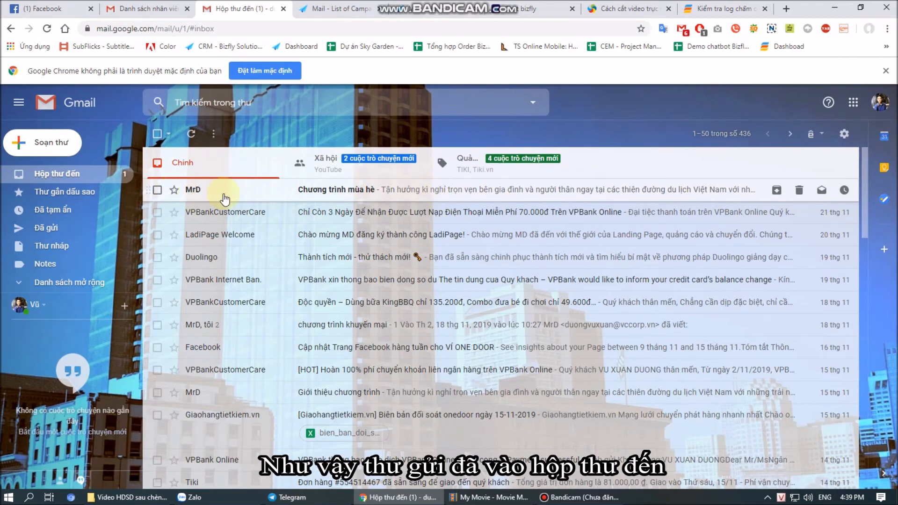
left_click(388, 192)
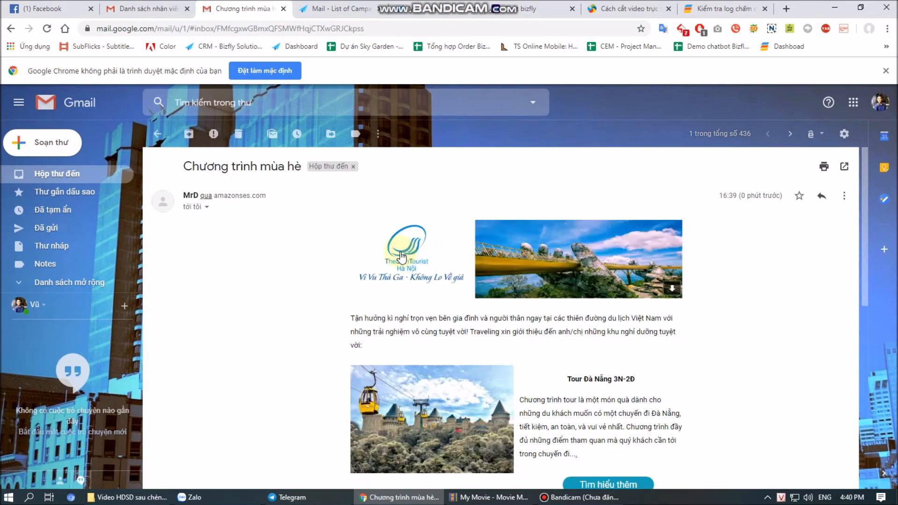
- Examine the test email's full content, from the header images and tour sections to the company contact footer
scroll(461, 281, "down", 5)
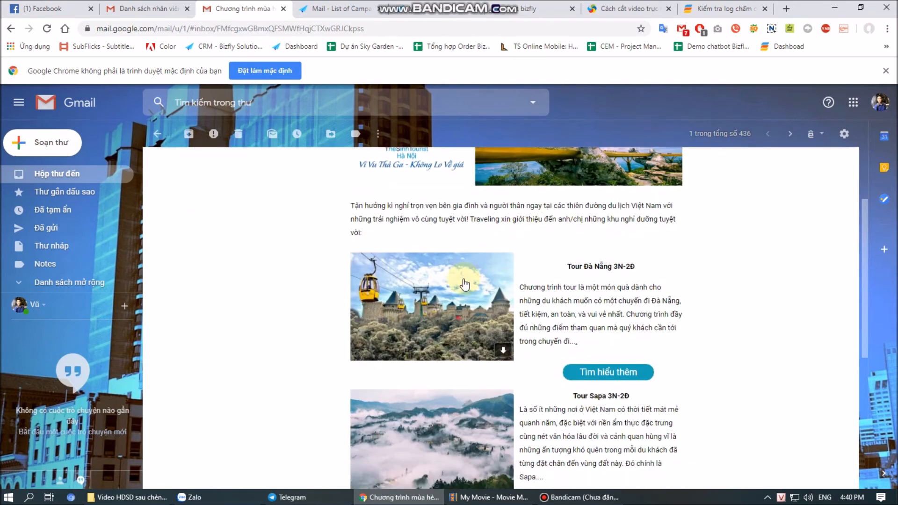
scroll(462, 282, "down", 2)
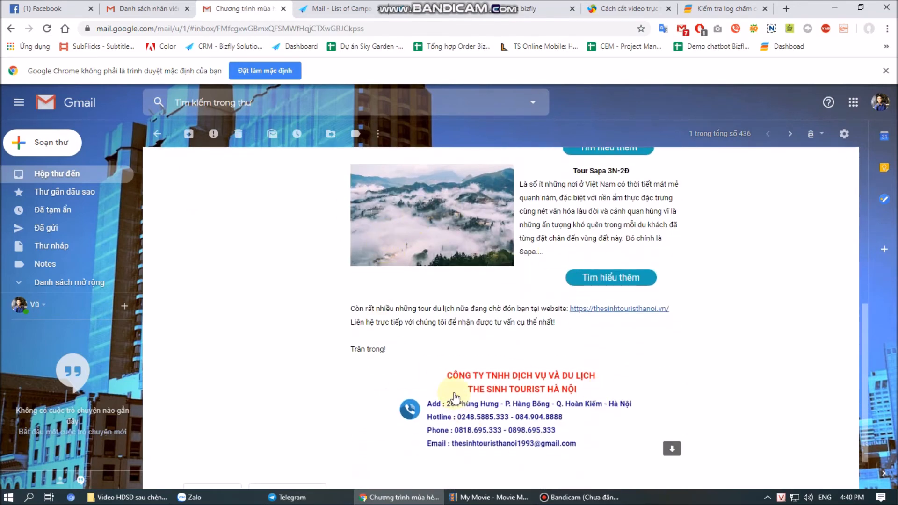
scroll(443, 387, "up", 2)
scroll(442, 386, "up", 3)
scroll(525, 327, "up", 2)
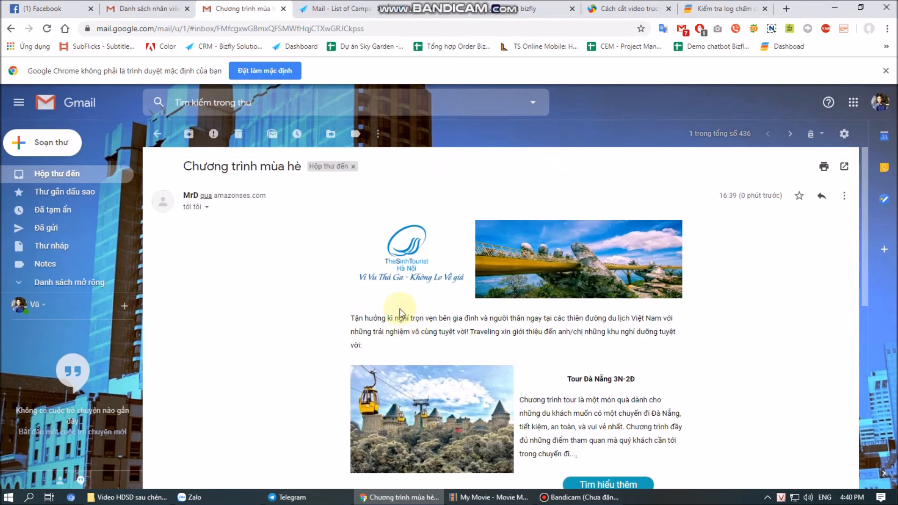
scroll(519, 323, "down", 7)
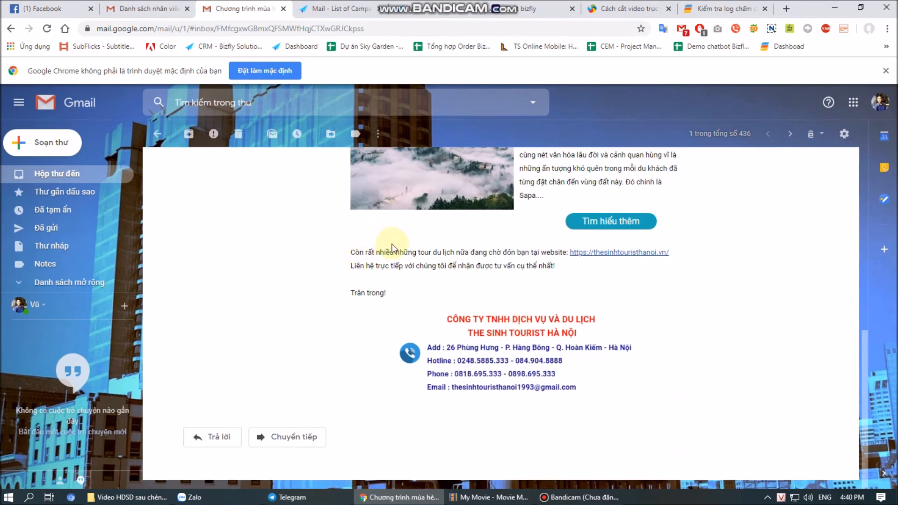
scroll(395, 256, "up", 7)
scroll(396, 256, "up", 1)
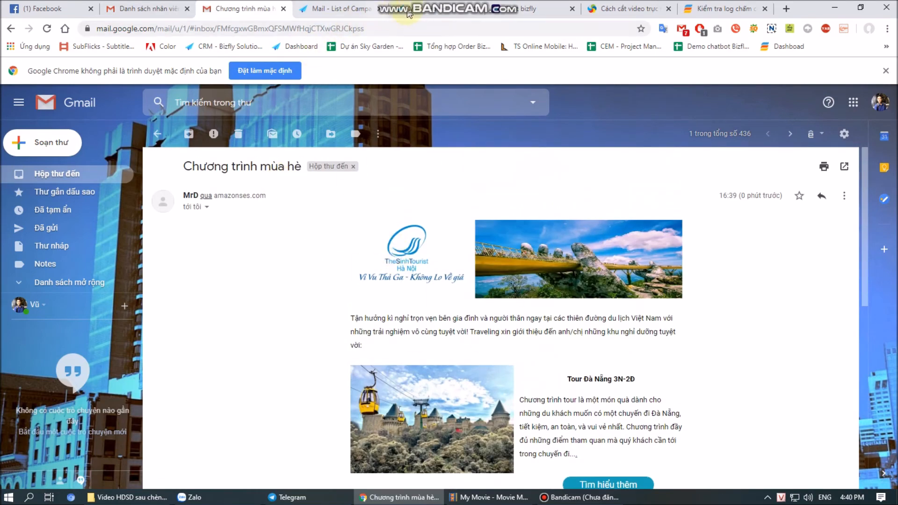
- Switch back to the Bizfly confirmation page of campaign "demo 1" and review its start options
left_click(349, 10)
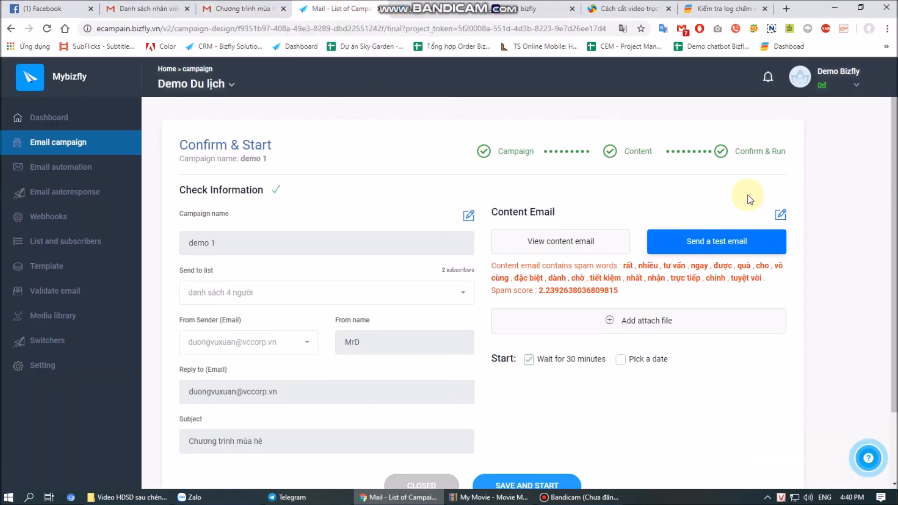
scroll(545, 276, "down", 2)
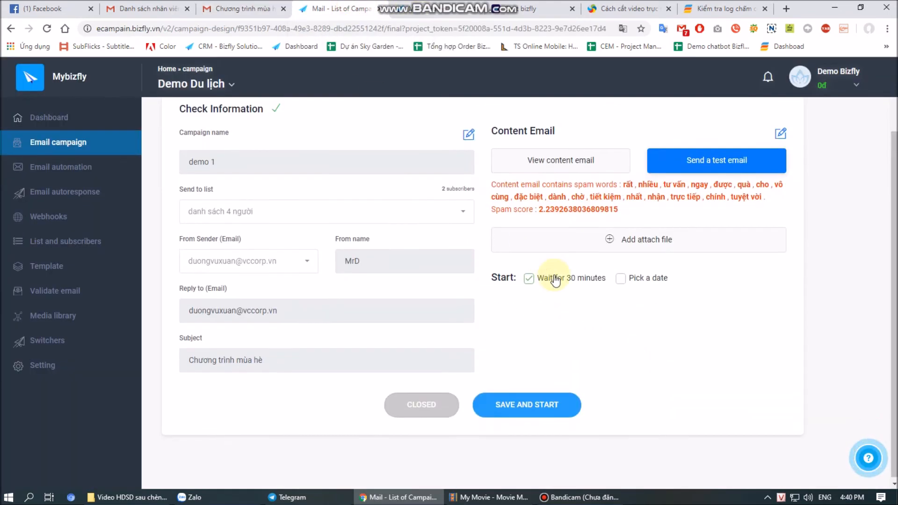
scroll(557, 302, "up", 1)
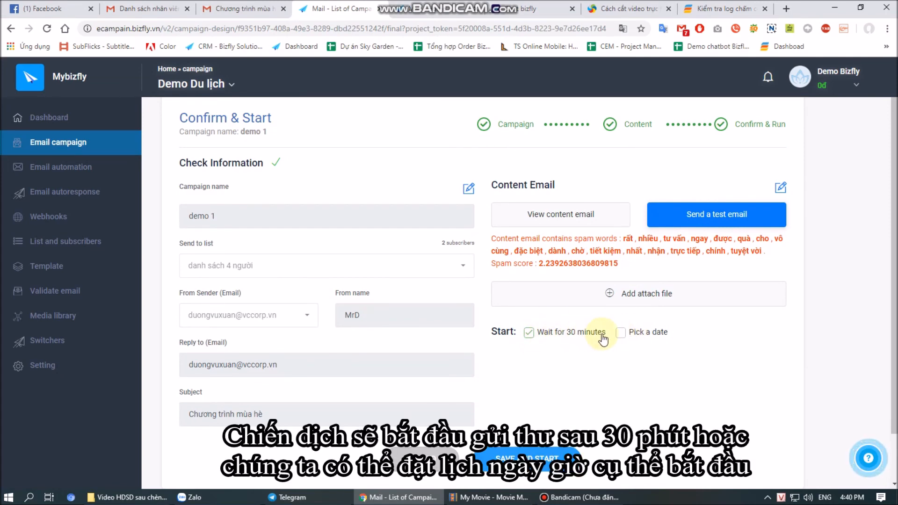
- Try scheduling the campaign start by a picked date, view the date and time calendar, and return to waiting for 30 minutes
left_click(633, 335)
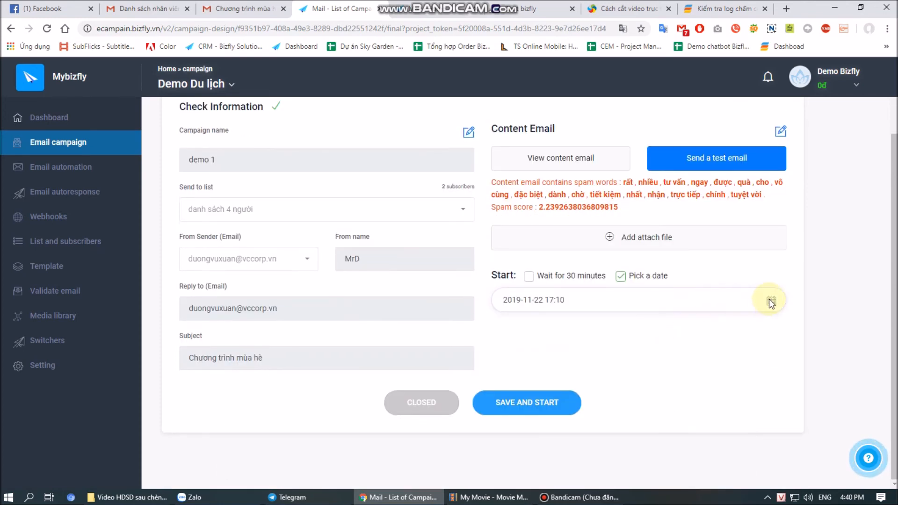
left_click(767, 307)
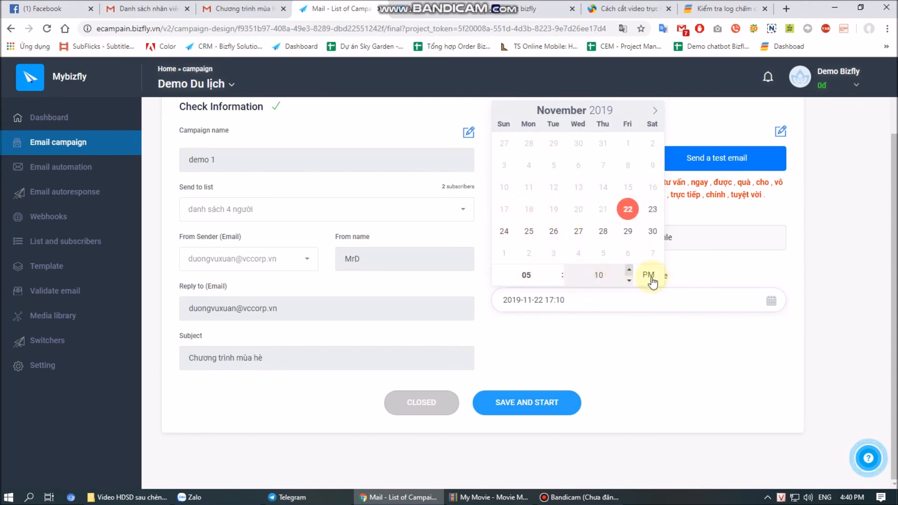
left_click(672, 364)
left_click(542, 280)
left_click(633, 278)
left_click(563, 278)
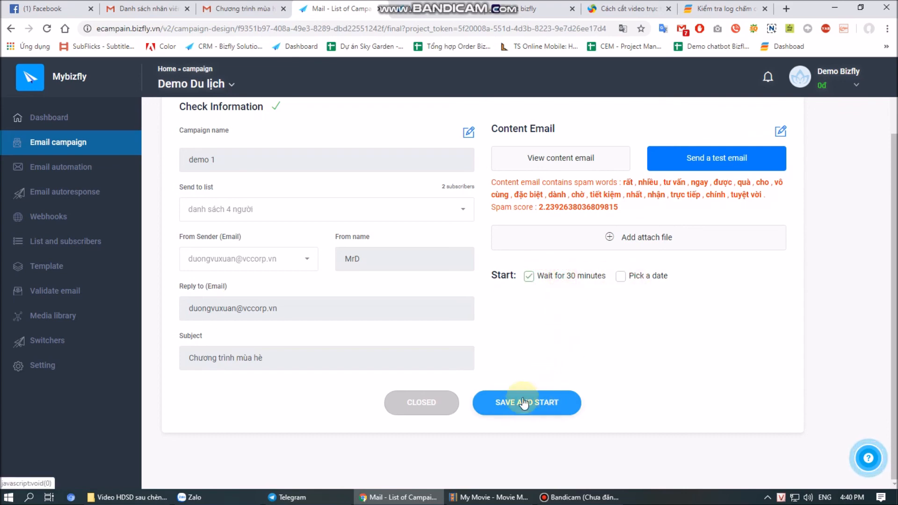
- Try to save and start campaign "demo 1", confirming the start
left_click(556, 400)
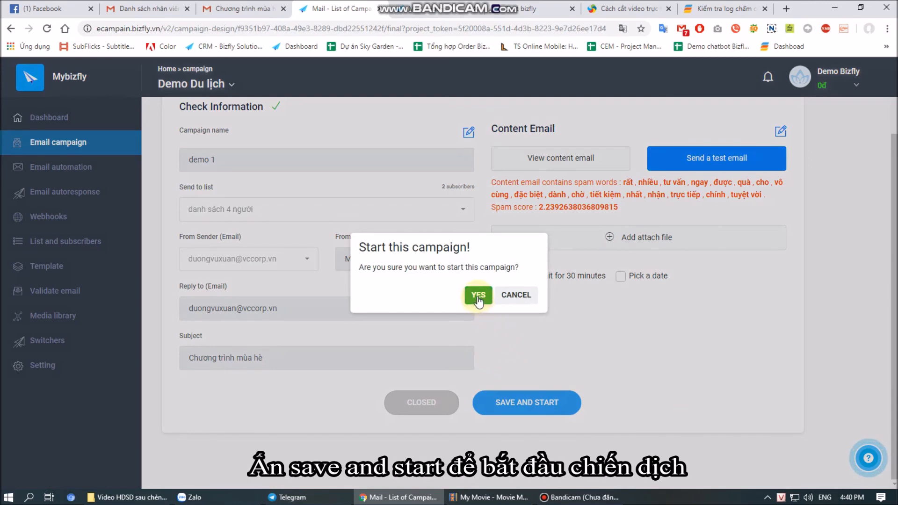
left_click(478, 295)
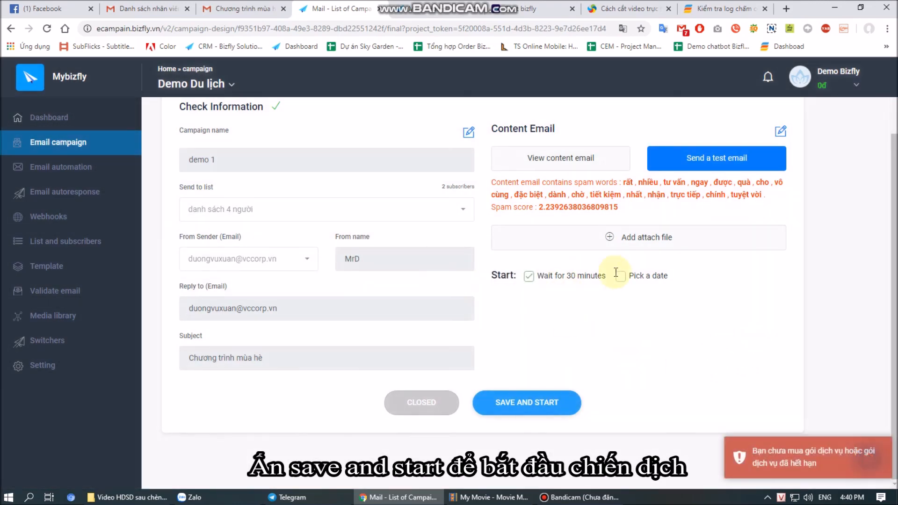